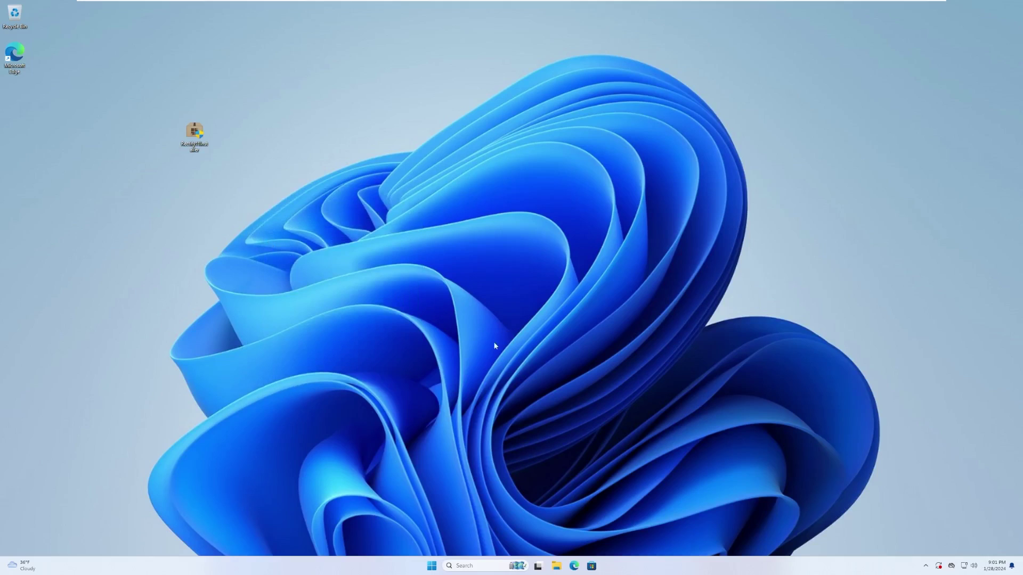
- Move the Rectify11Installer icon to the middle of the desktop
drag(201, 139, 547, 373)
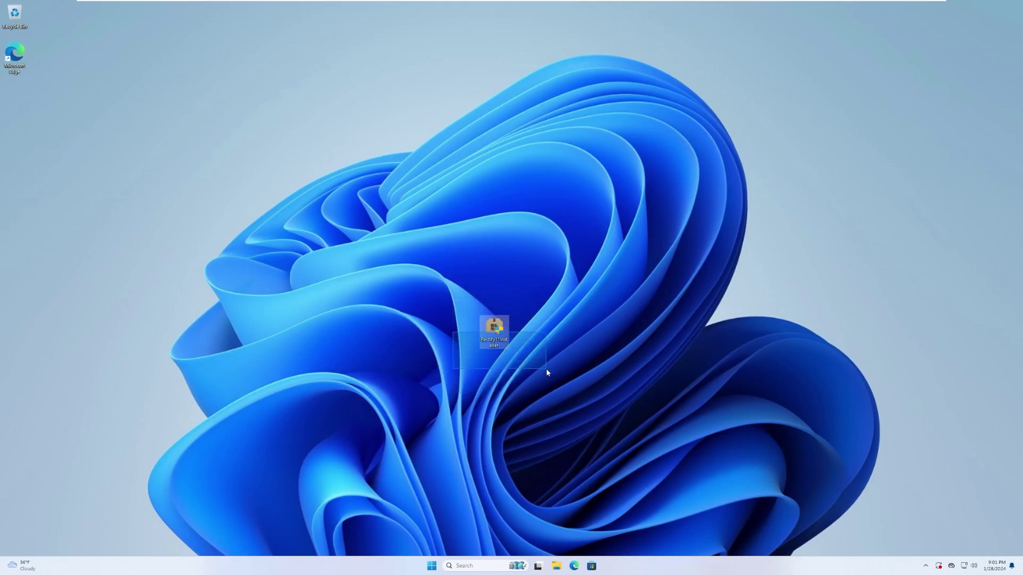
drag(546, 371, 546, 372)
click(589, 378)
drag(478, 293, 536, 346)
- Check the Windows version with winver, then close the About Windows box
click(457, 566)
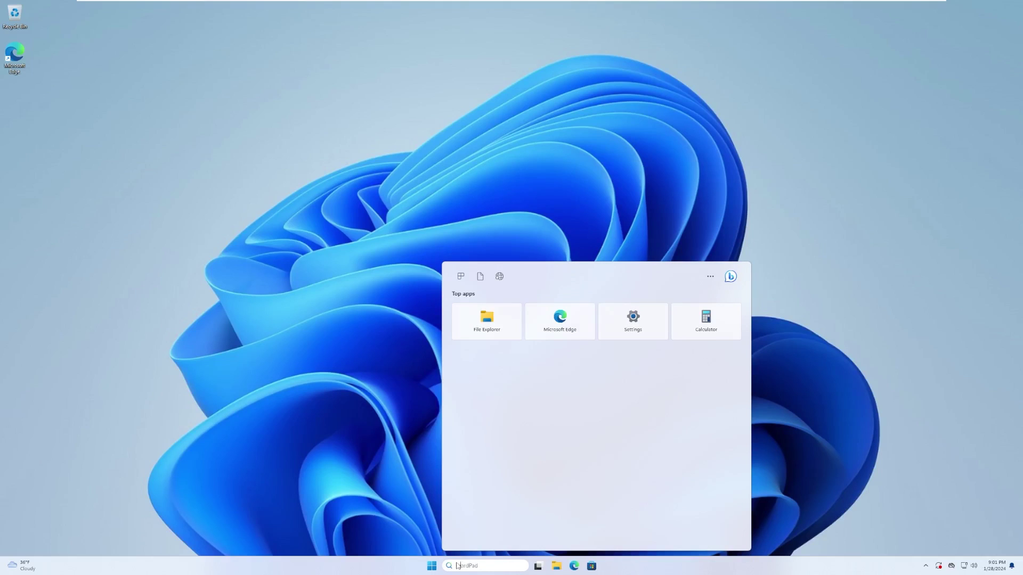
text(winver)
key(Return)
drag(80, 28, 268, 158)
click(383, 148)
- Nudge the installer icon slightly right and launch the Rectify11 installer
click(432, 567)
click(334, 469)
drag(500, 336, 530, 335)
double_click(535, 341)
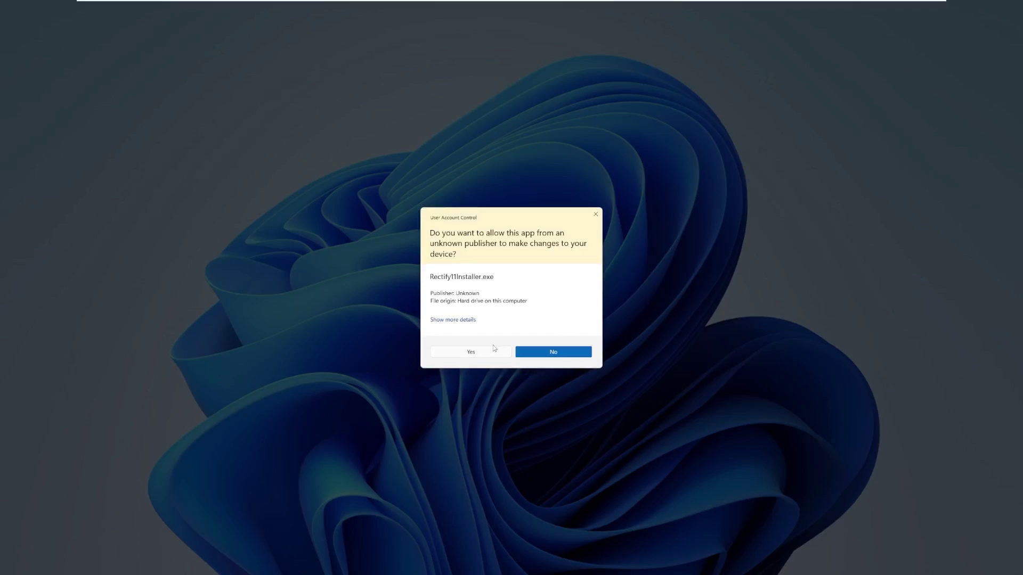
- Approve the admin prompt, try Install twice, and dismiss the compatibility error both times
click(491, 350)
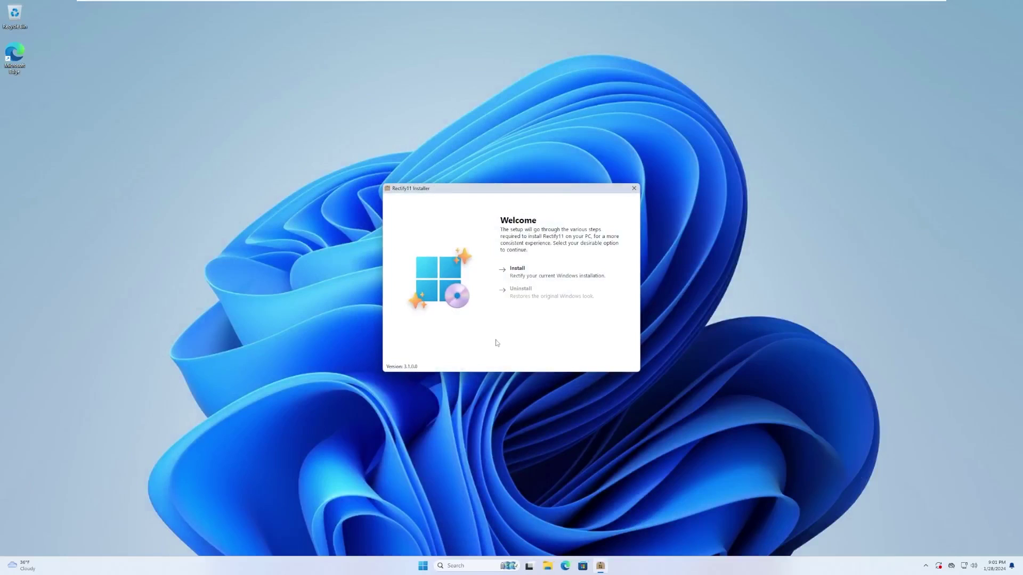
click(533, 274)
click(561, 292)
click(515, 279)
click(562, 292)
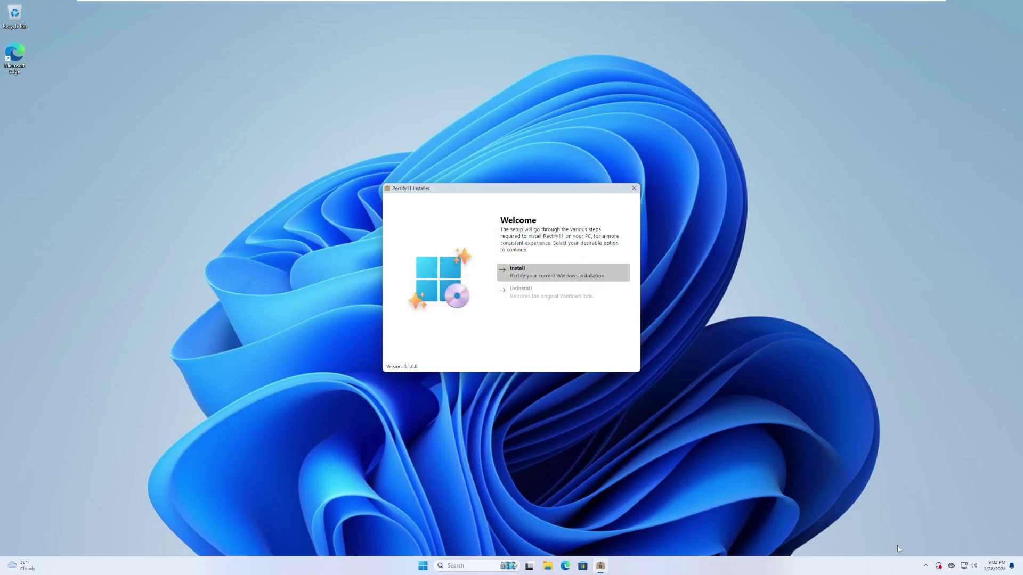
- Select the update title text, then bring the installer forward and shift it up-right
triple_click(192, 134)
drag(141, 130, 170, 145)
click(457, 193)
drag(475, 214, 490, 207)
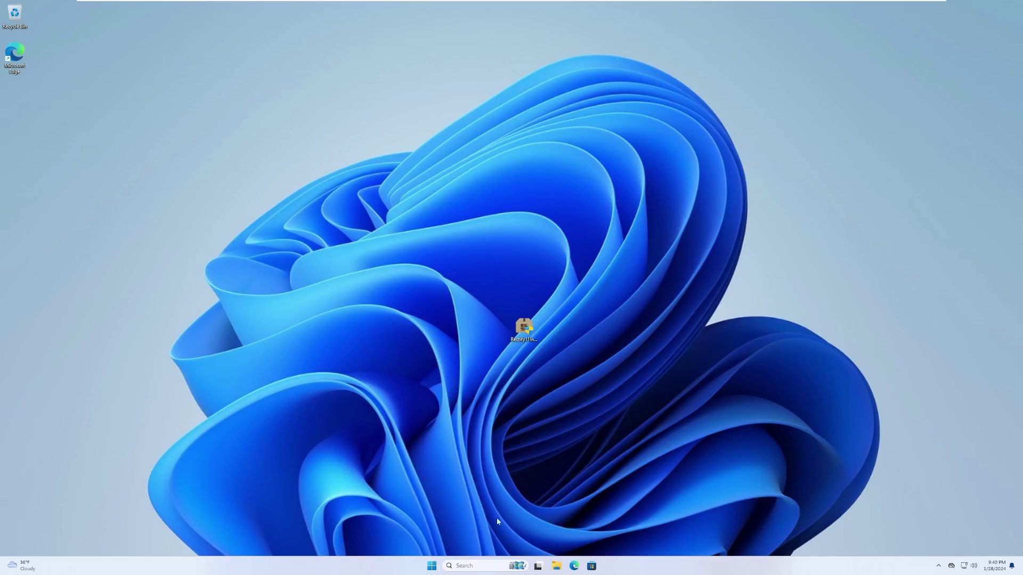
- Relaunch the installer with admin approval, choose Install, and accept the license agreement
double_click(536, 338)
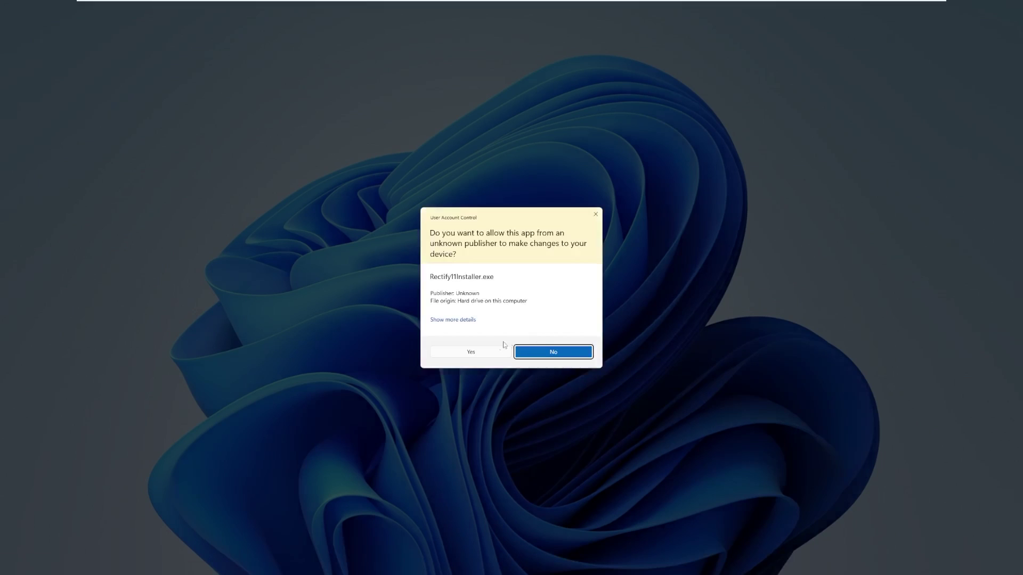
click(538, 352)
click(533, 272)
click(586, 362)
- Include Extras, keep the default theme and menu style, and start the installation
click(509, 256)
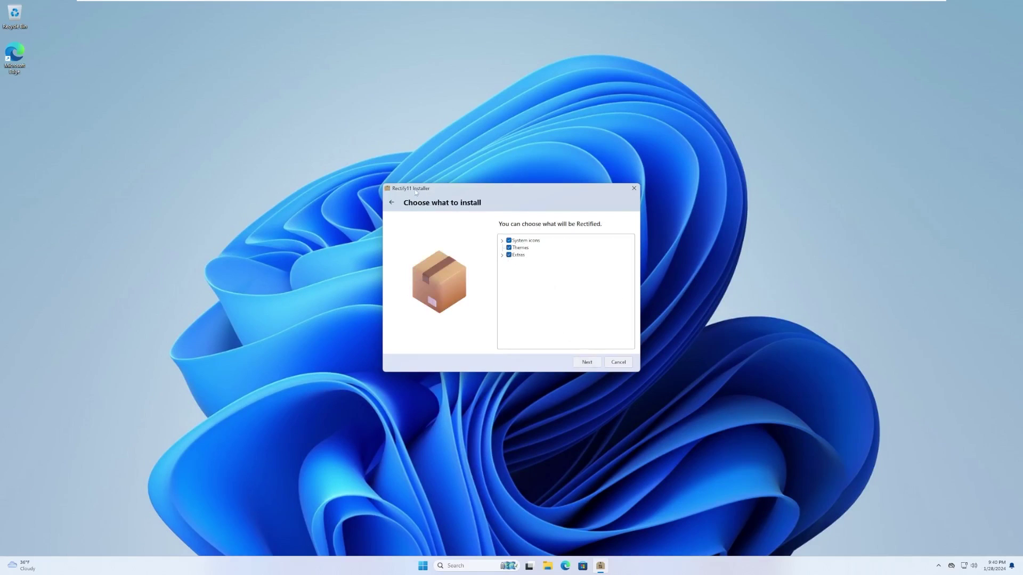
click(503, 240)
click(501, 270)
click(593, 365)
click(592, 365)
click(588, 365)
click(585, 362)
- From the Threats found alert, set the HackTool detection to Allow on device
click(565, 291)
key(super+n)
click(940, 76)
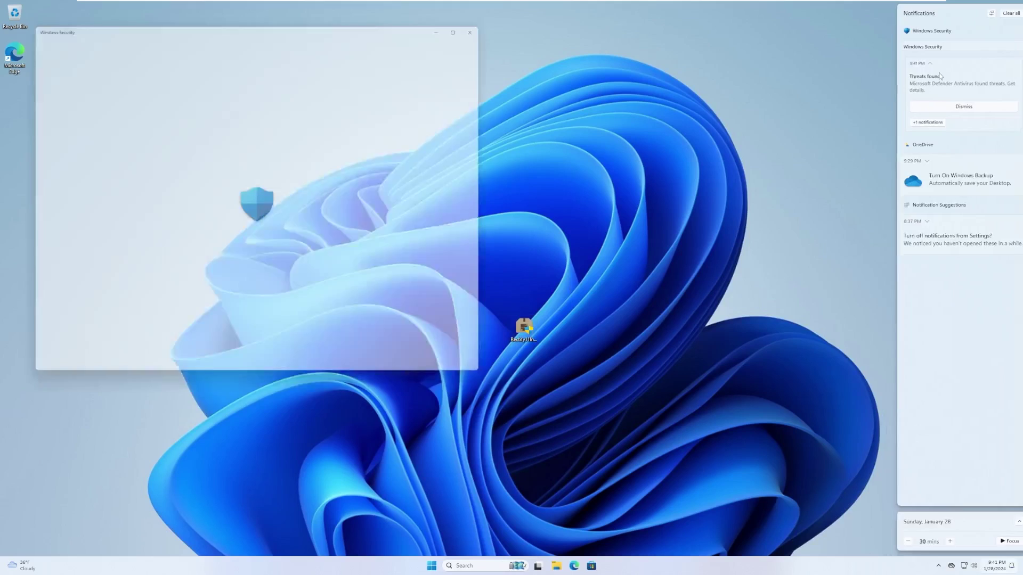
click(231, 139)
click(173, 188)
click(194, 233)
click(491, 345)
- Turn off Real-time protection in the virus protection settings
click(195, 196)
click(27, 34)
scroll(194, 308, down, 2)
scroll(219, 331, up, 2)
click(203, 252)
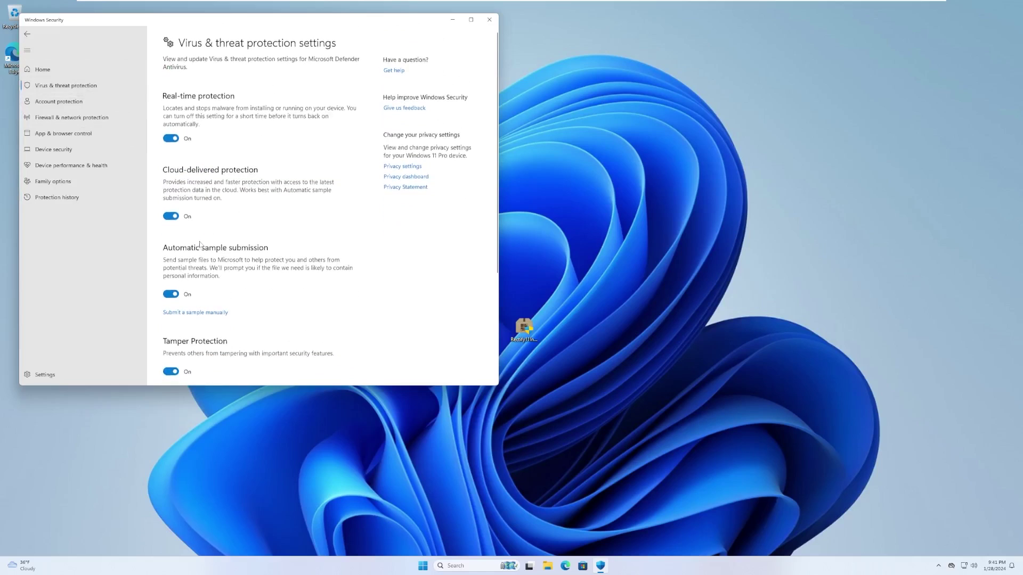
click(170, 138)
click(555, 345)
scroll(269, 241, down, 4)
- Close Windows Security and relaunch the Rectify11 installer as administrator
click(489, 19)
double_click(531, 331)
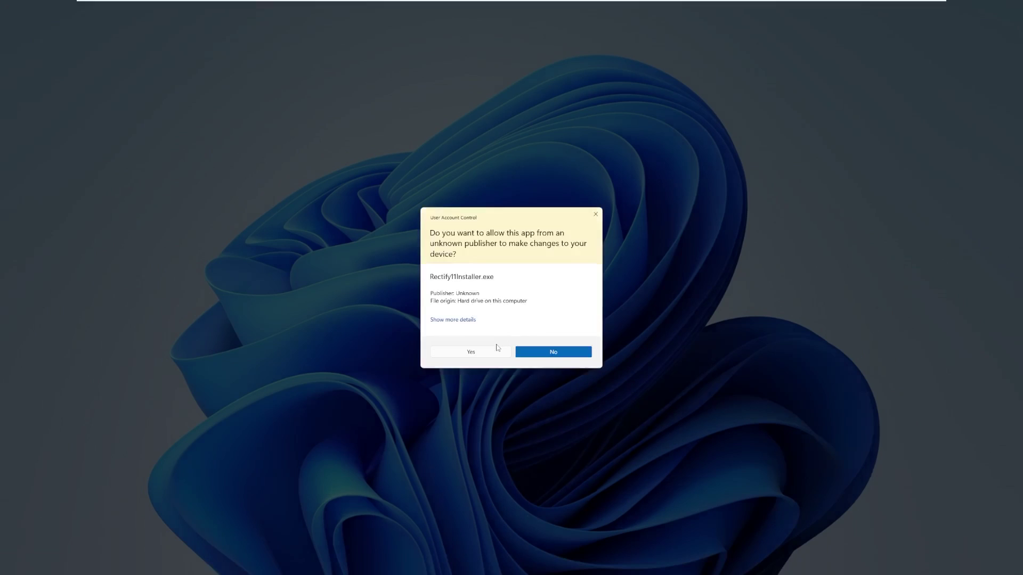
click(497, 347)
- Accept the license and tick System icons, Themes and Extras
click(554, 275)
click(584, 363)
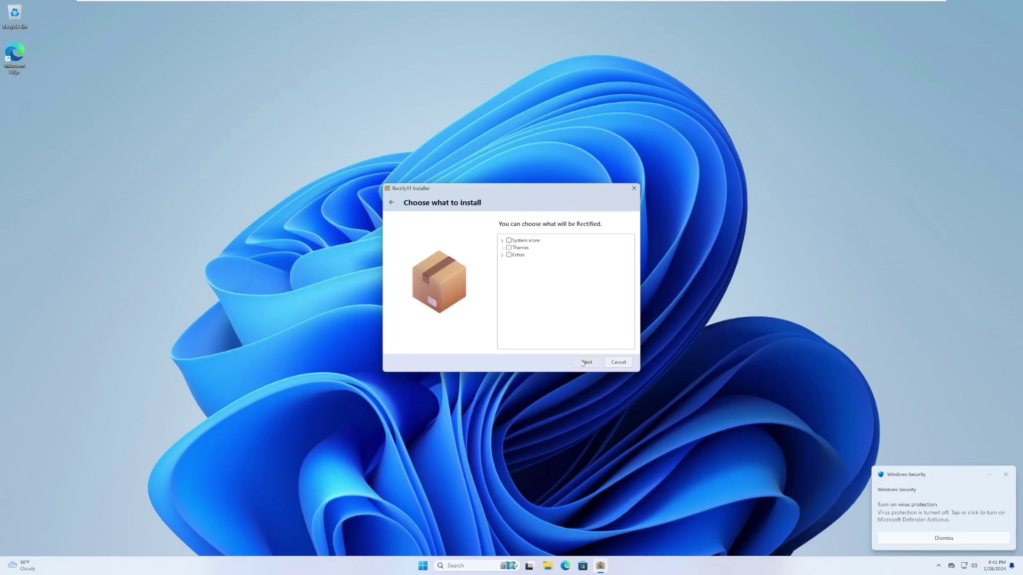
click(509, 255)
click(509, 240)
click(509, 248)
- Keep the default theme and context menu style, and start installing from the summary
click(588, 364)
click(582, 365)
click(586, 362)
click(587, 362)
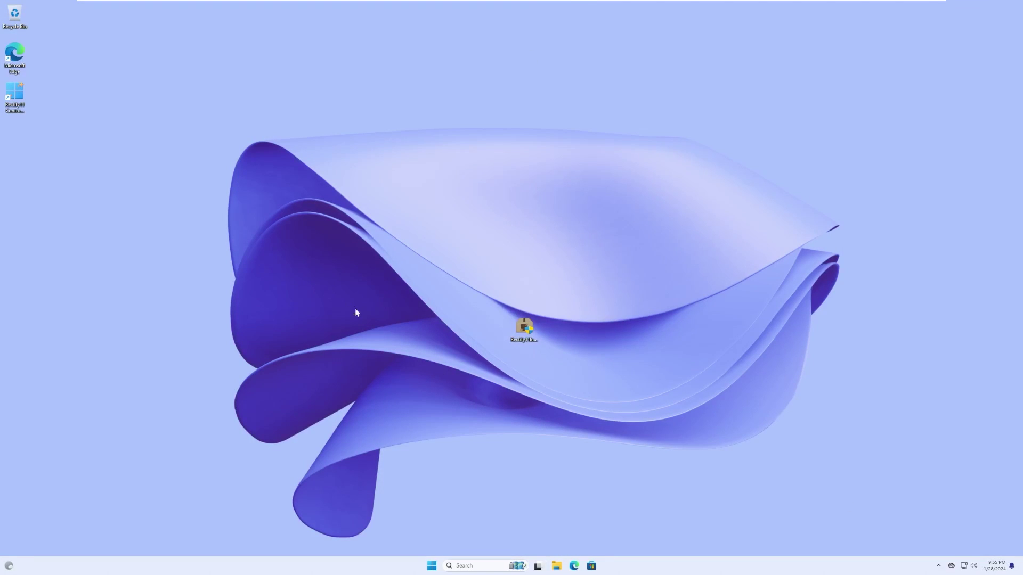
drag(271, 151, 463, 315)
drag(217, 270, 314, 336)
double_click(25, 104)
key(alt+y)
click(431, 568)
click(667, 423)
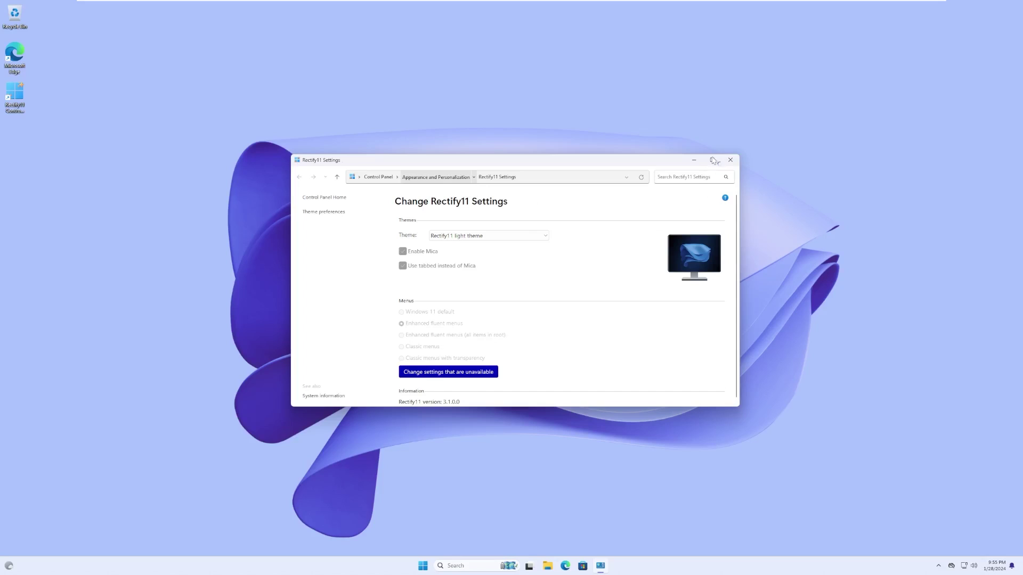
- Close the unresponsive Windows Explorer from the power-user menu and restart it via Task Manager
click(15, 96)
click(522, 439)
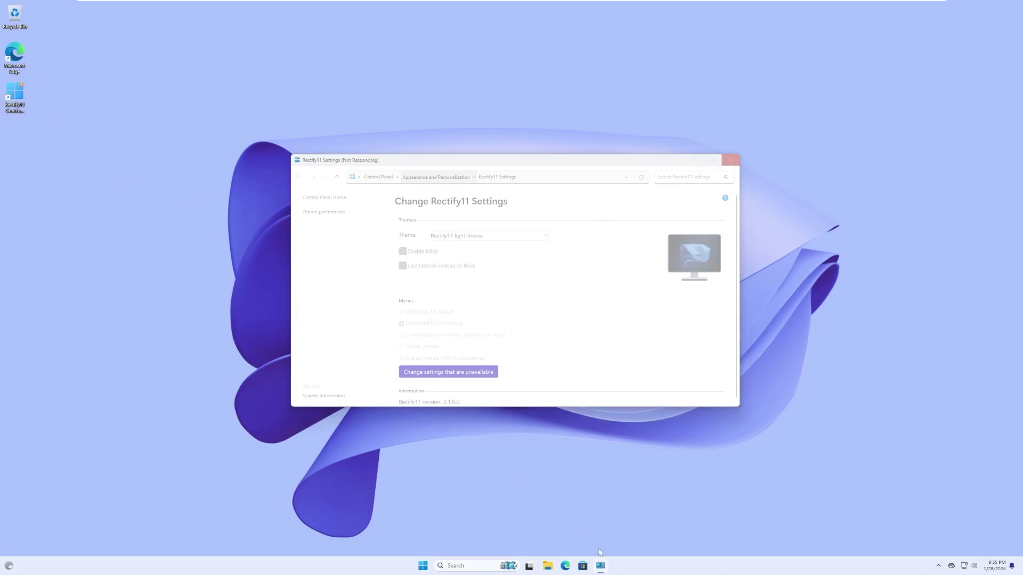
right_click(426, 568)
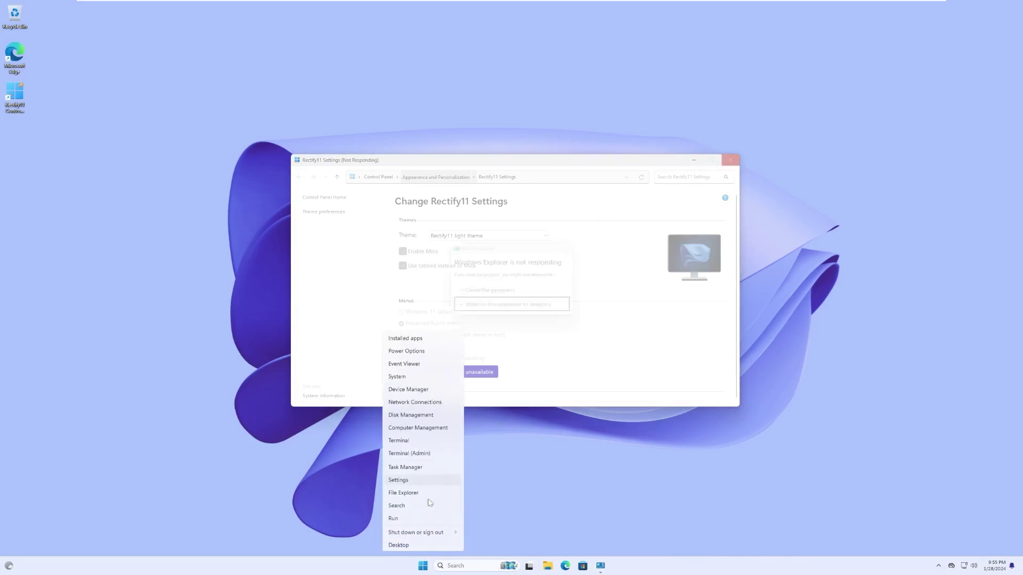
click(525, 292)
right_click(423, 565)
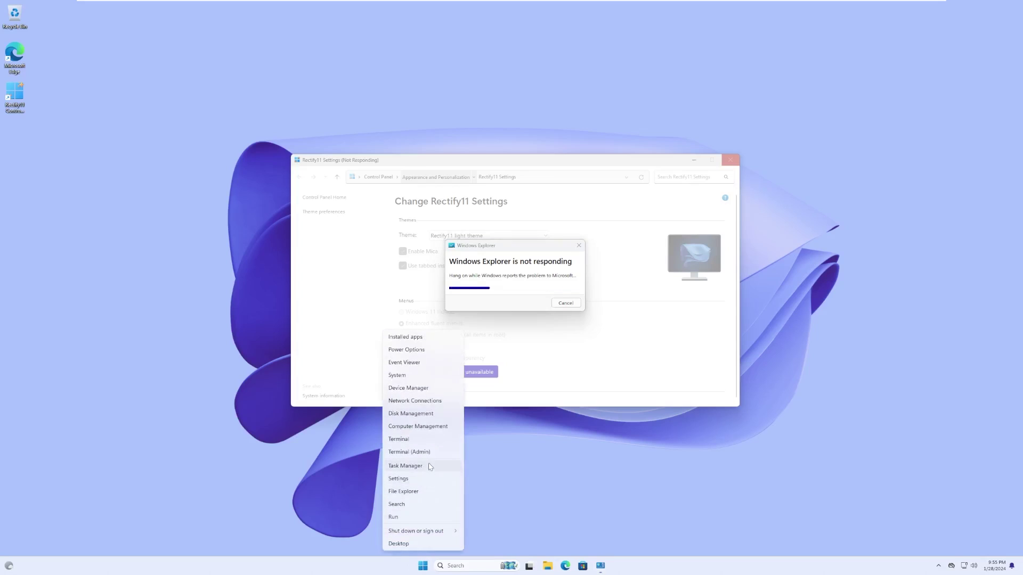
click(620, 110)
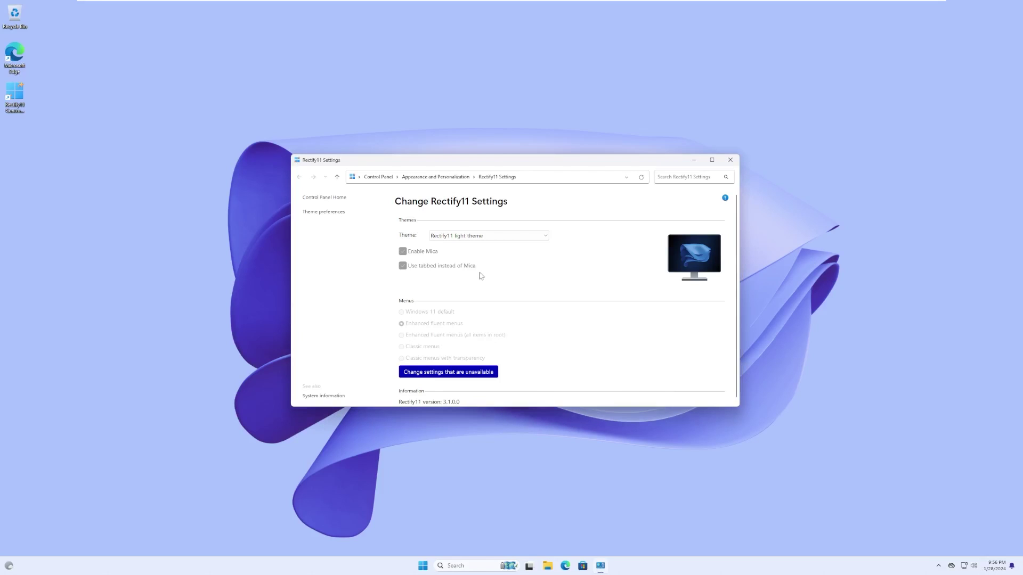
- Unlock the unavailable Rectify11 settings with administrator approval
scroll(640, 299, down, 1)
click(457, 372)
click(476, 345)
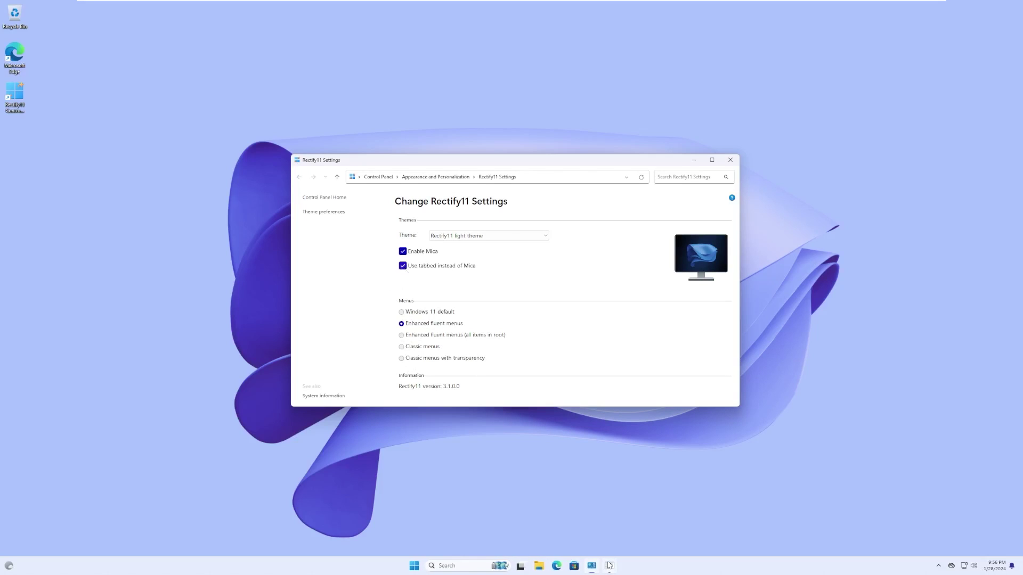
- Turn on Use tabbed instead of Mica, dismiss the missing-config warnings, and close Settings
click(610, 566)
click(565, 312)
click(403, 265)
click(571, 312)
click(731, 160)
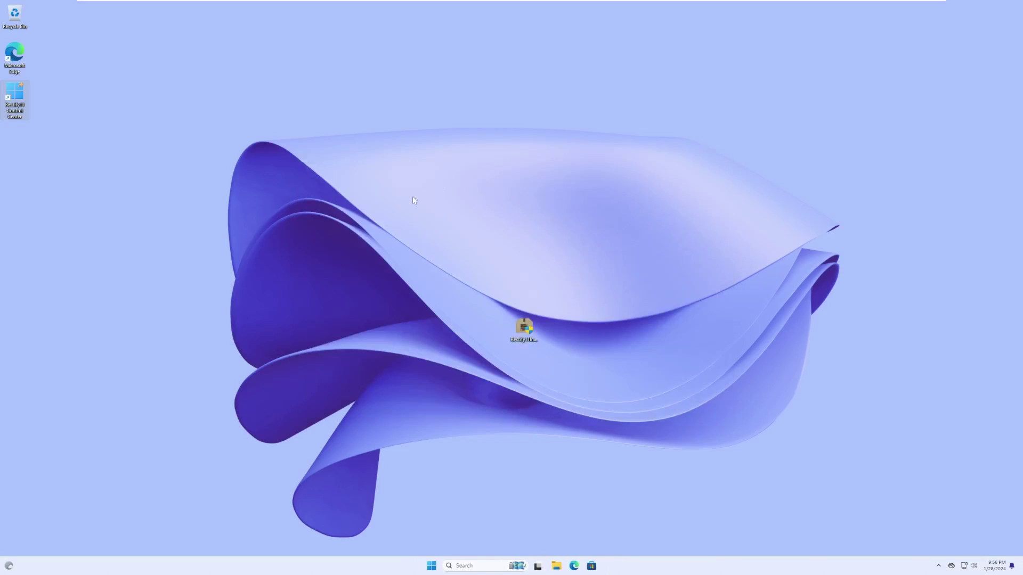
- View Mica For Everyone settings from the hidden tray icons, then close them
click(937, 566)
click(935, 526)
click(698, 154)
- Launch 8GadgetPack Tools from the Start menu's Recommended list
click(939, 566)
click(429, 569)
click(423, 567)
click(488, 247)
- Glance at the Start menu and the gadget sidebar's options, closing both
click(435, 565)
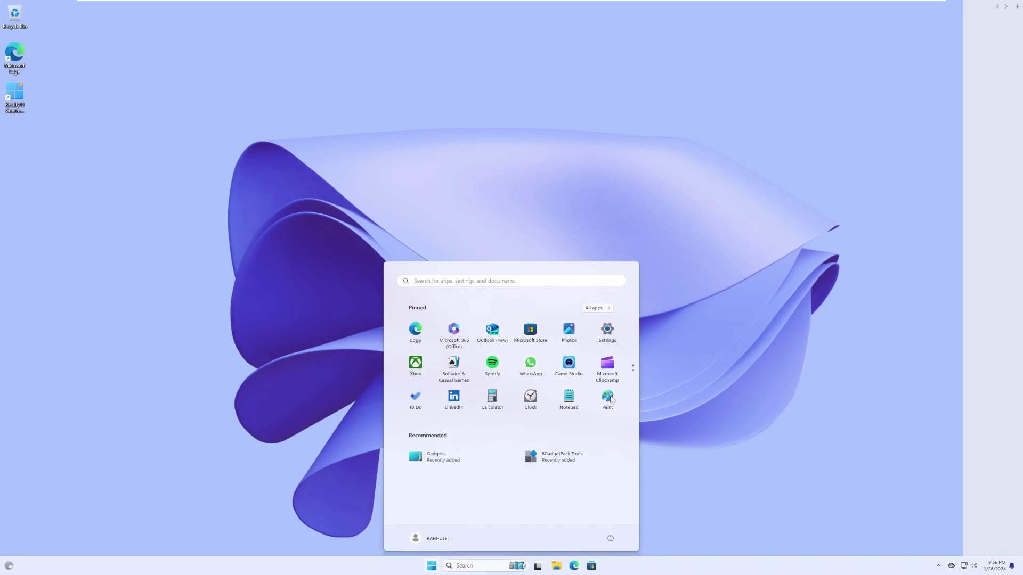
click(857, 257)
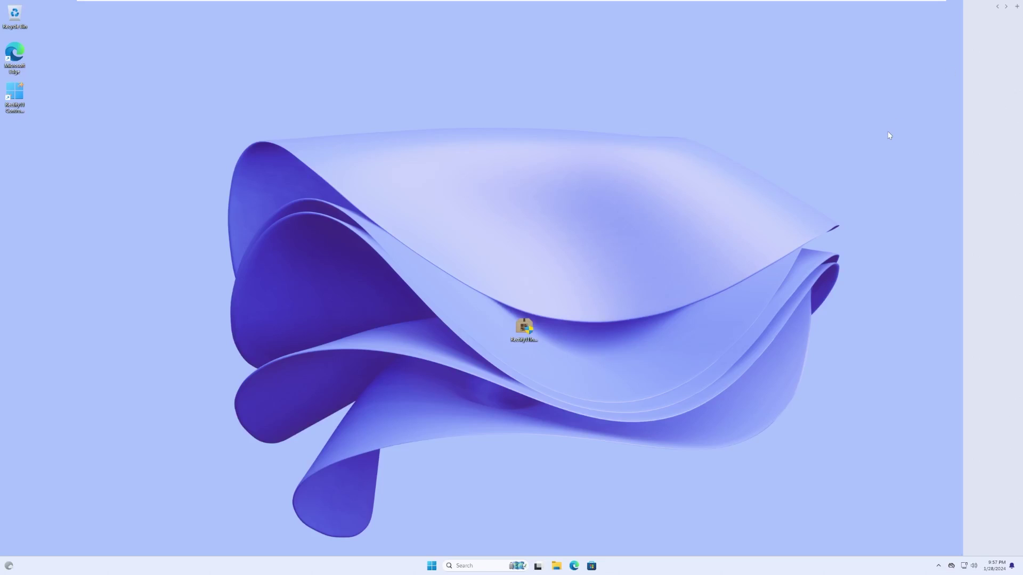
right_click(968, 143)
click(977, 147)
- Browse the restyled All apps list in the Start menu
key(super)
click(594, 308)
scroll(541, 354, down, 4)
drag(636, 362, 627, 494)
scroll(625, 506, up, 10)
click(683, 296)
- Open Windows Settings from Start, maximize it, then close it
key(super)
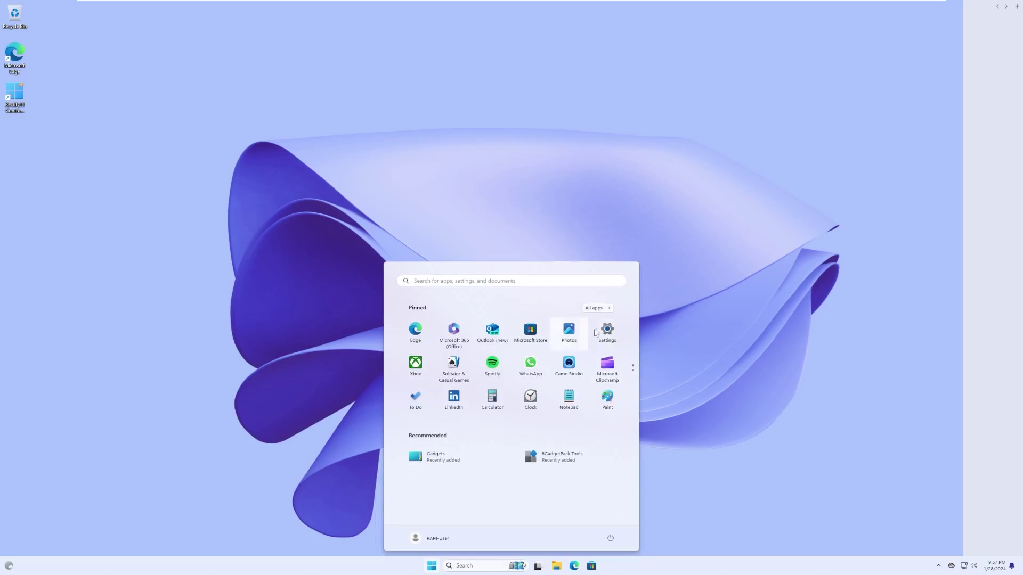
click(607, 347)
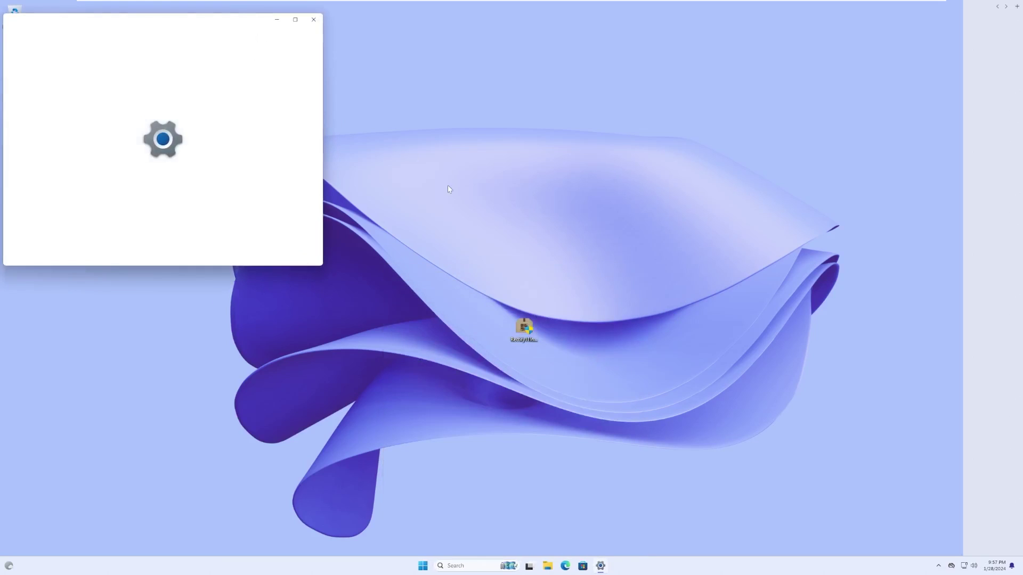
drag(192, 16, 273, 18)
click(1013, 6)
- Search 'contr' in Start to open Control Panel
key(super)
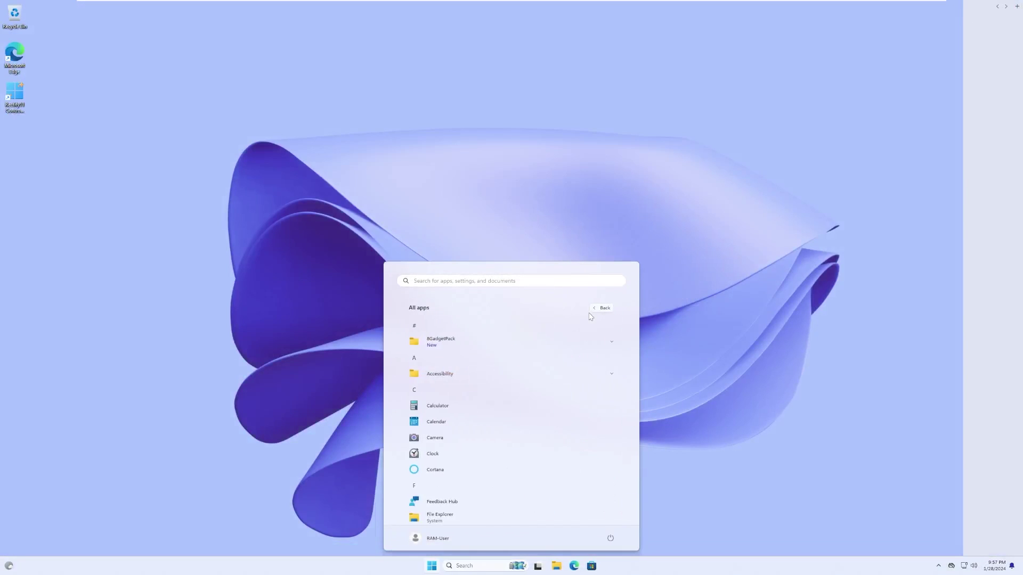
text(contr)
key(Return)
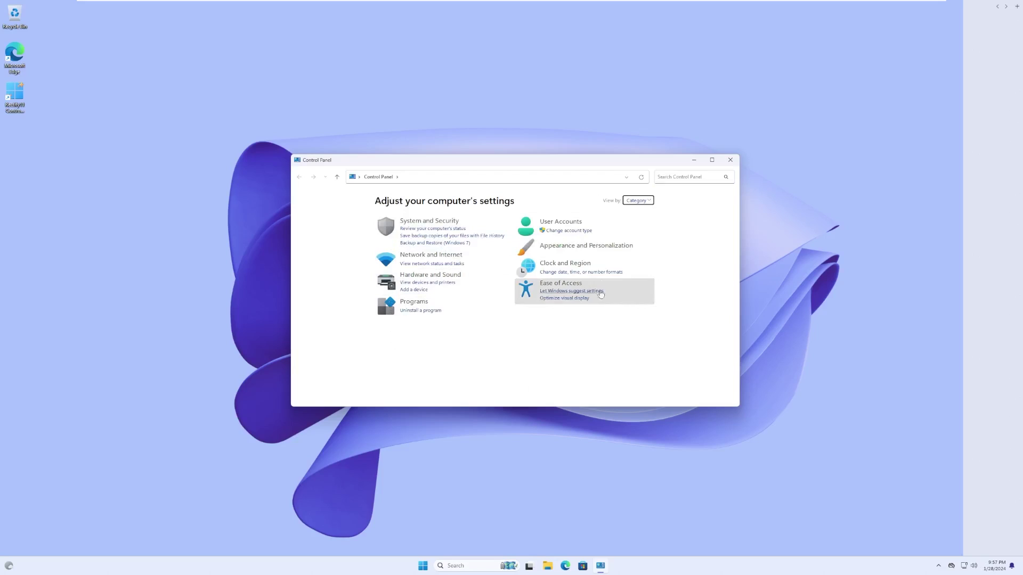
- Go to Appearance and Personalization, open Rectify11 Settings, and move the Explorer window aside
click(549, 246)
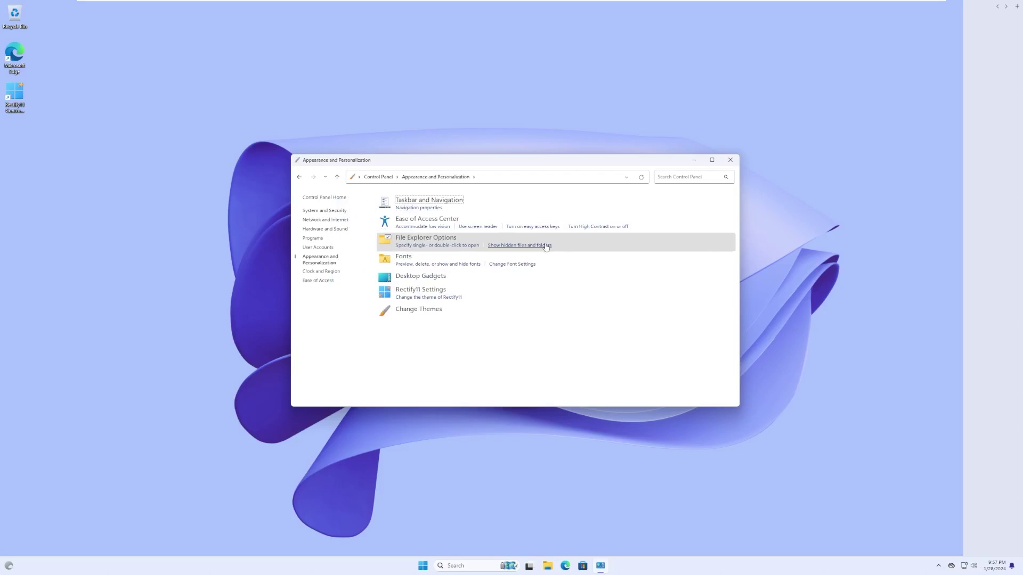
click(420, 290)
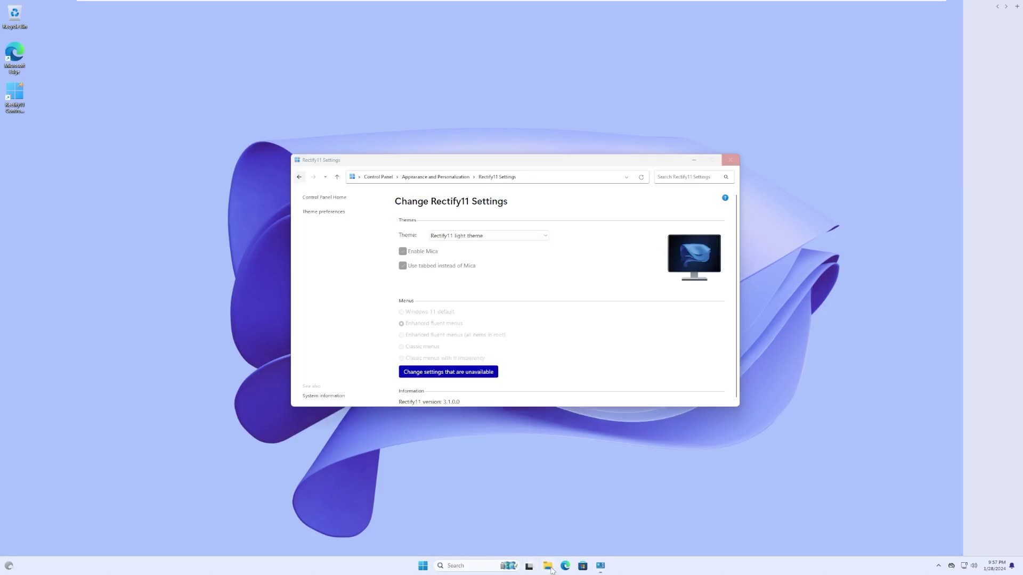
mouse_move(481, 180)
mouse_down()
mouse_move(654, 170)
mouse_move(659, 135)
mouse_move(606, 101)
mouse_move(391, 153)
mouse_move(182, 119)
mouse_up()
- Browse This PC and the Local Disk (C:) drive, then return to This PC
click(60, 315)
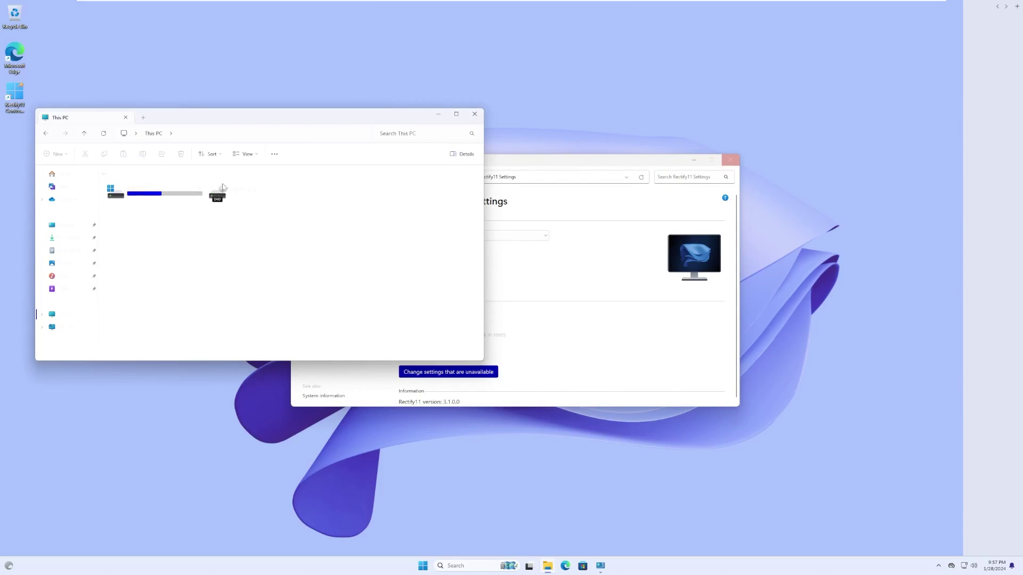
double_click(153, 197)
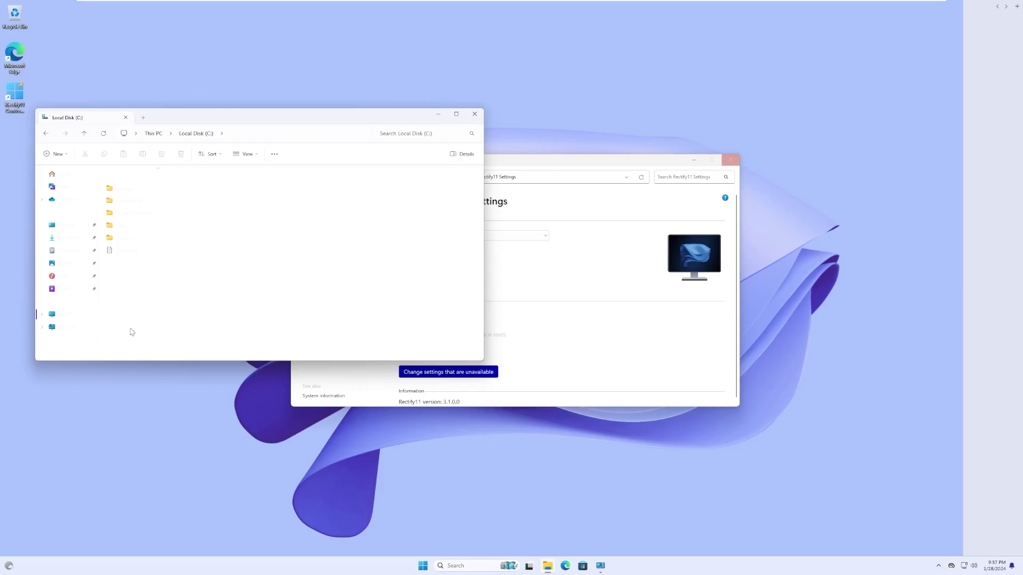
click(45, 133)
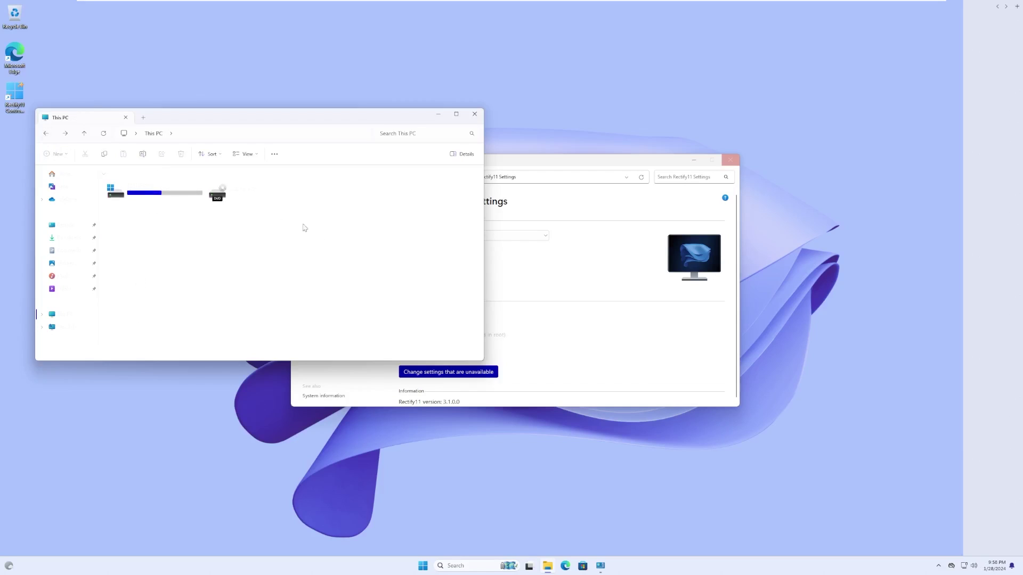
- End the unresponsive Windows Explorer and close the This PC window
click(531, 321)
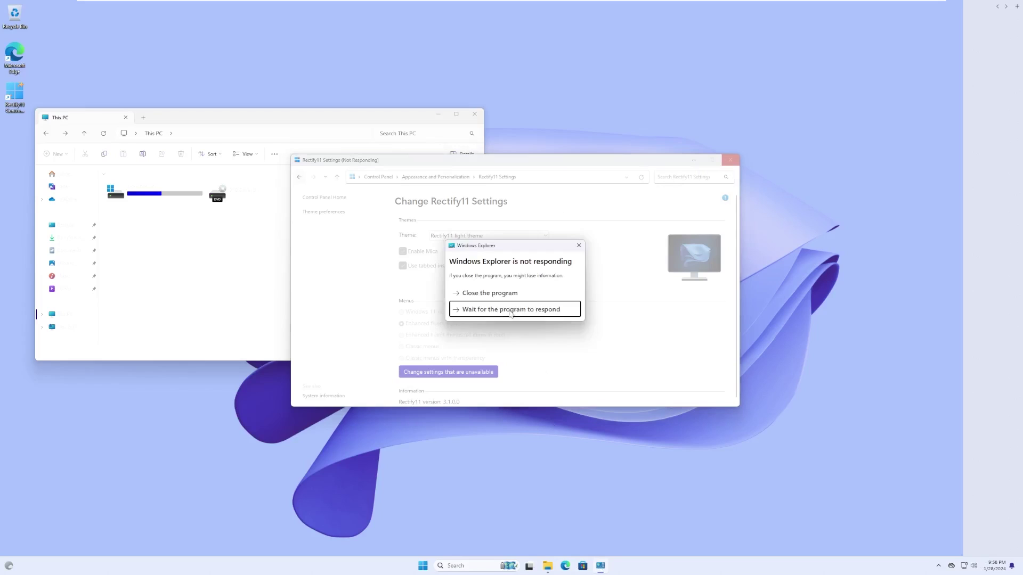
click(522, 296)
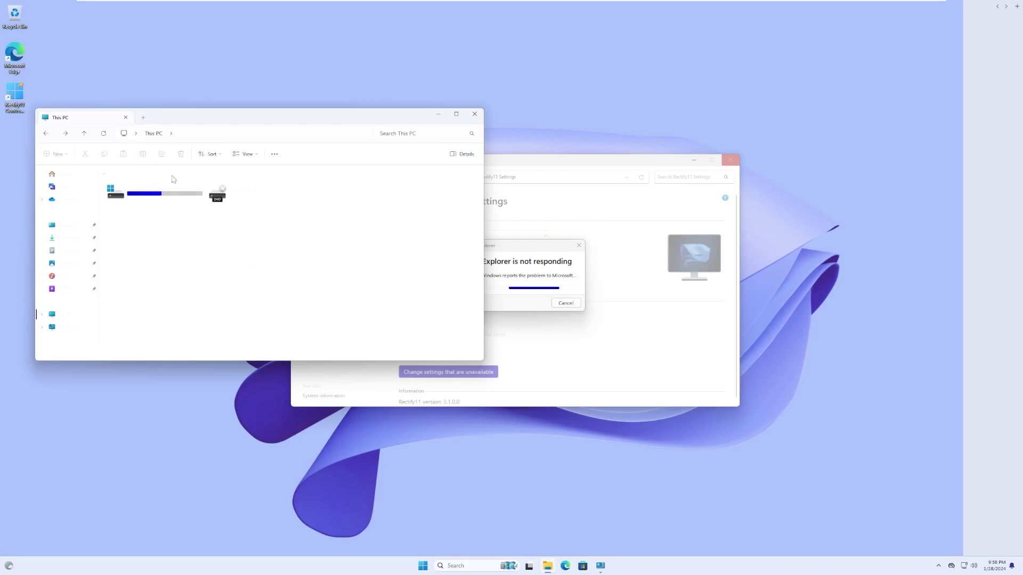
click(475, 114)
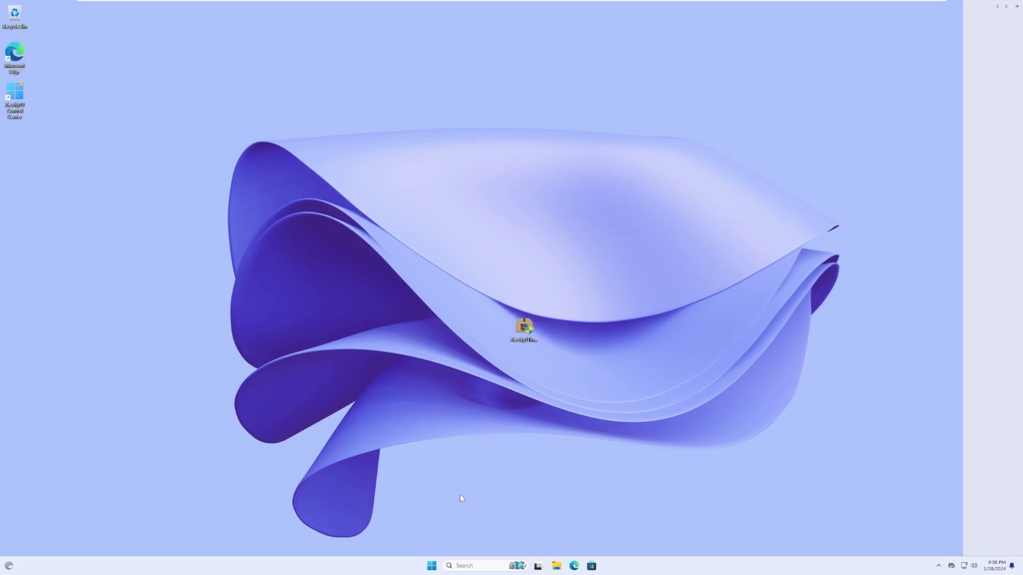
- Open Personalization settings from the desktop menu, then go to Display settings (100% scale, 2560 × 1440)
right_click(461, 496)
click(472, 485)
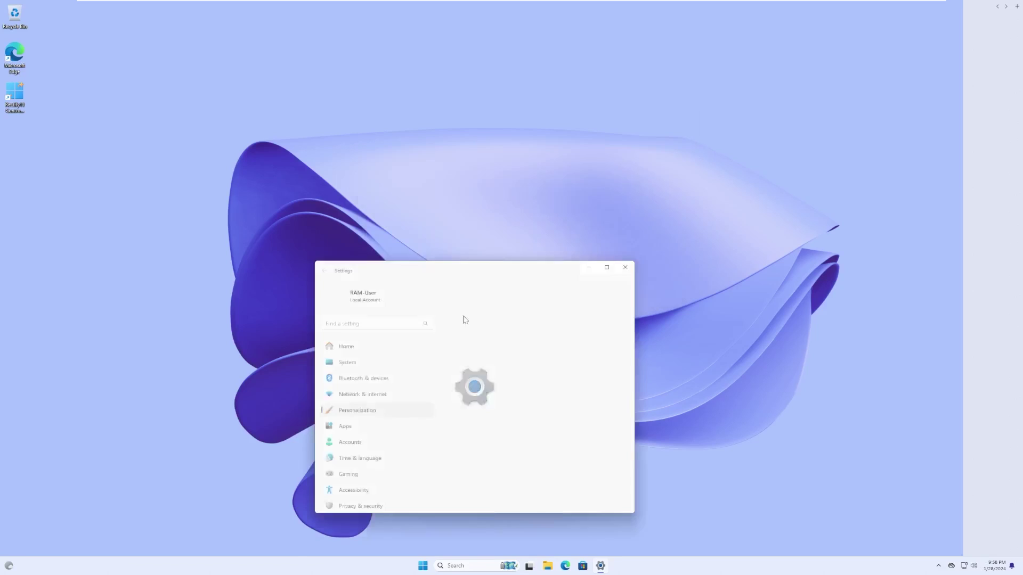
right_click(580, 171)
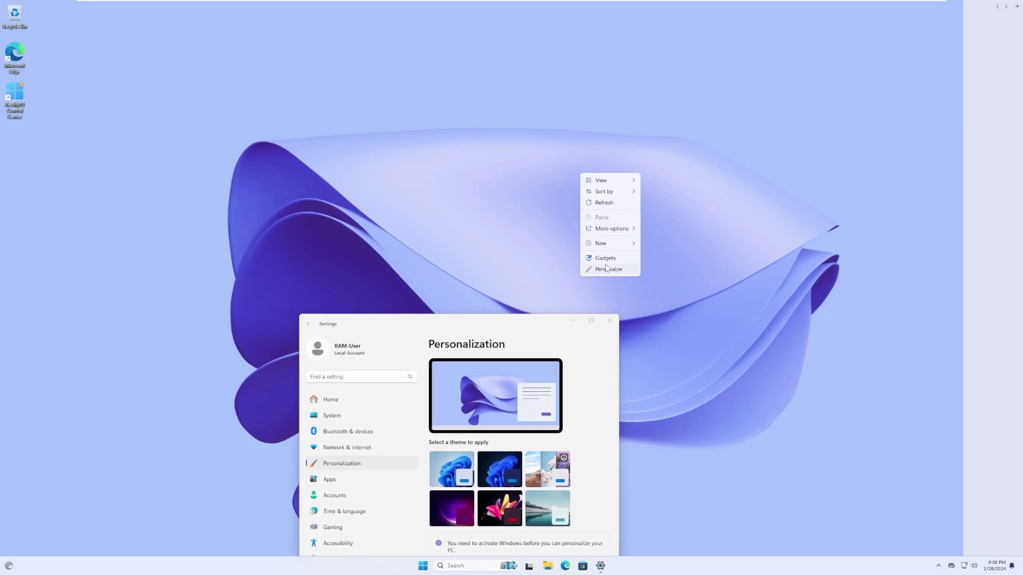
mouse_move(620, 235)
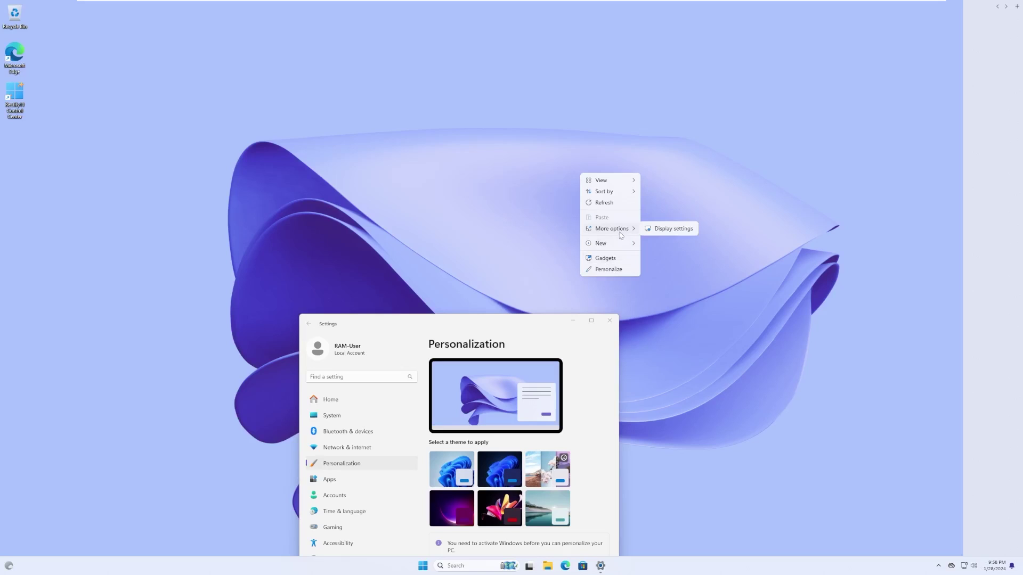
click(653, 233)
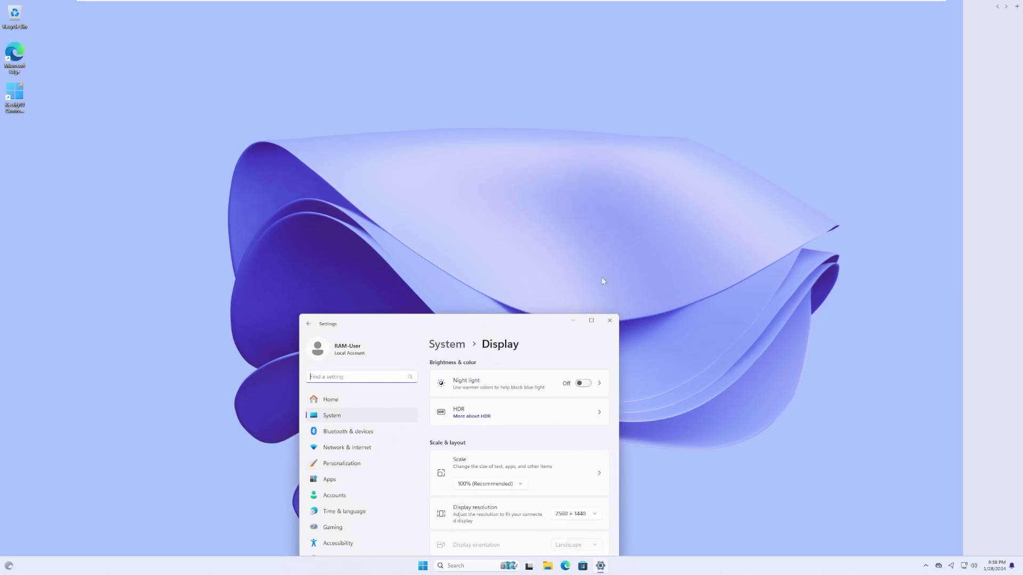
- Refresh the desktop and bring up the Start menu
right_click(650, 290)
click(673, 318)
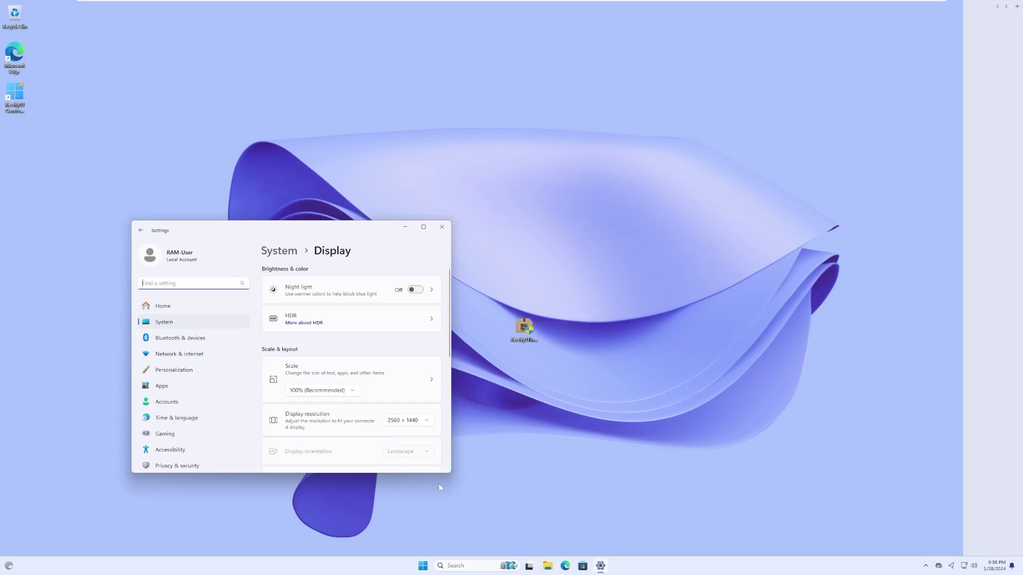
click(420, 568)
- Open File Explorer from All apps and go to 'Control Panel' via the address bar
click(589, 316)
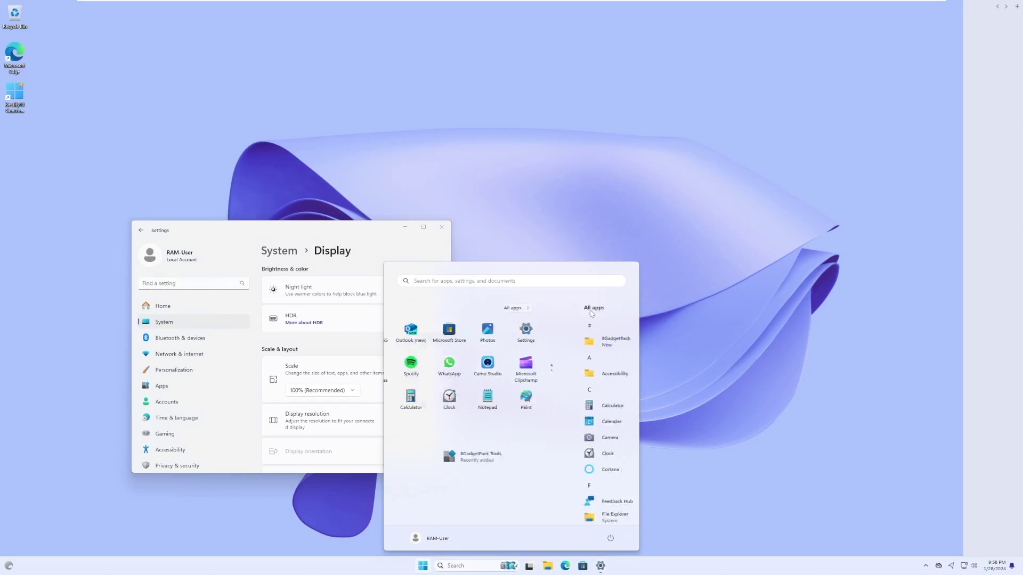
click(461, 496)
click(244, 133)
text(Conm)
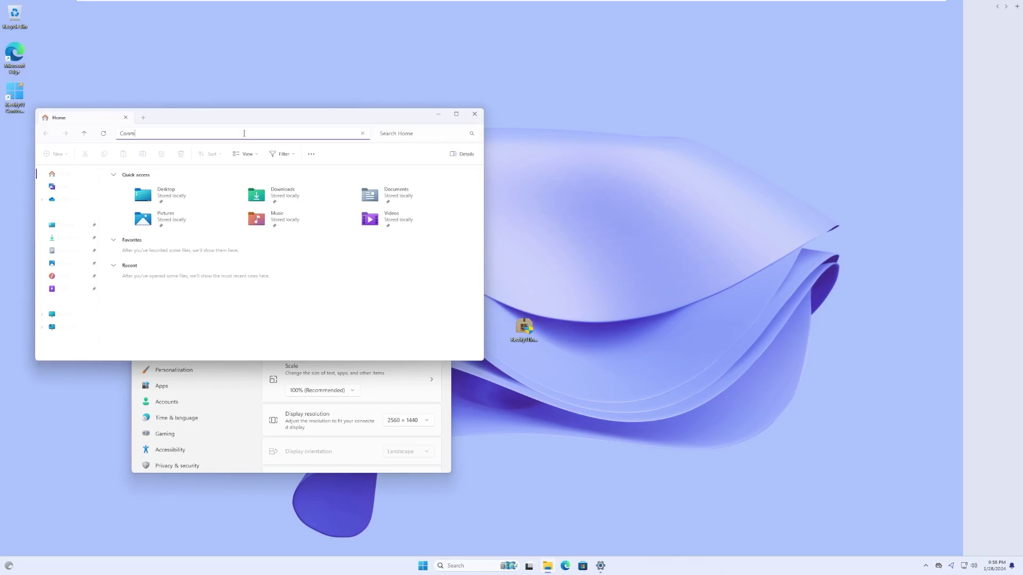
key(BackSpace)
key(BackSpace)
text(ntrol Panel)
key(Return)
- Move Control Panel to the right, close the Settings window, and open the search panel
drag(309, 110, 784, 228)
key(Tab)
click(969, 565)
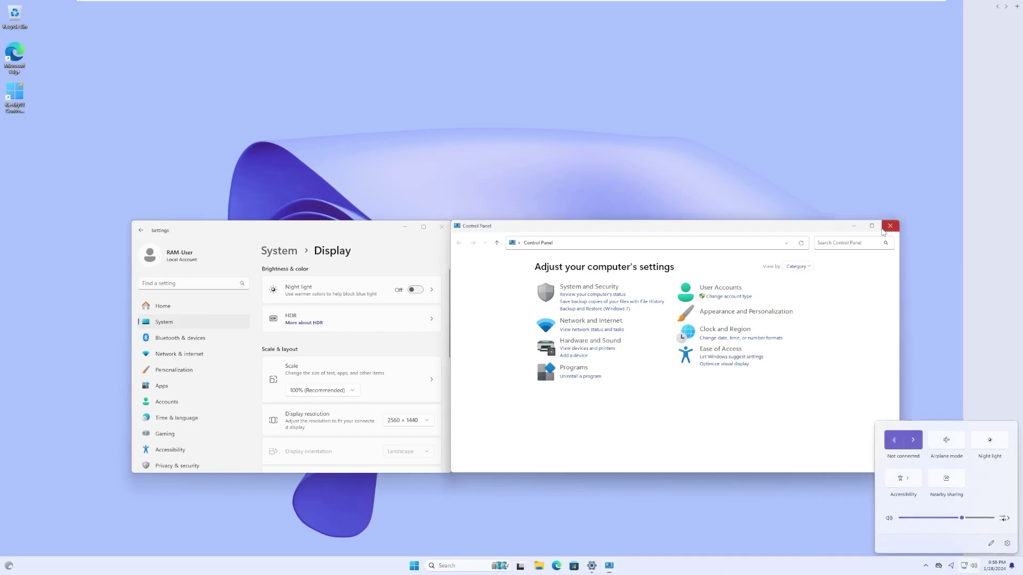
click(441, 227)
click(461, 566)
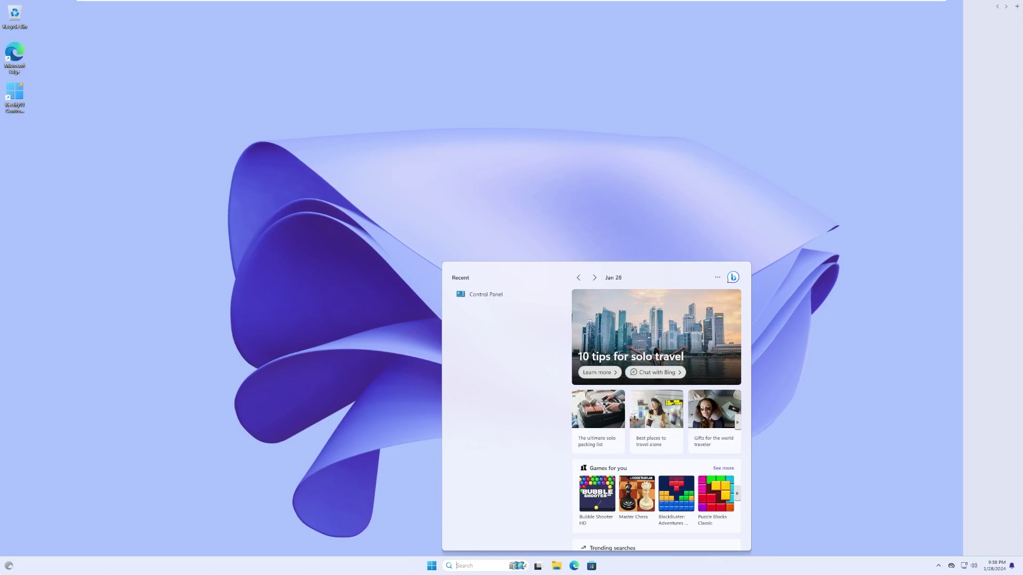
- Open Taskbar settings from the taskbar's shortcut menu, then close Settings
right_click(366, 566)
click(385, 534)
right_click(698, 562)
mouse_move(731, 497)
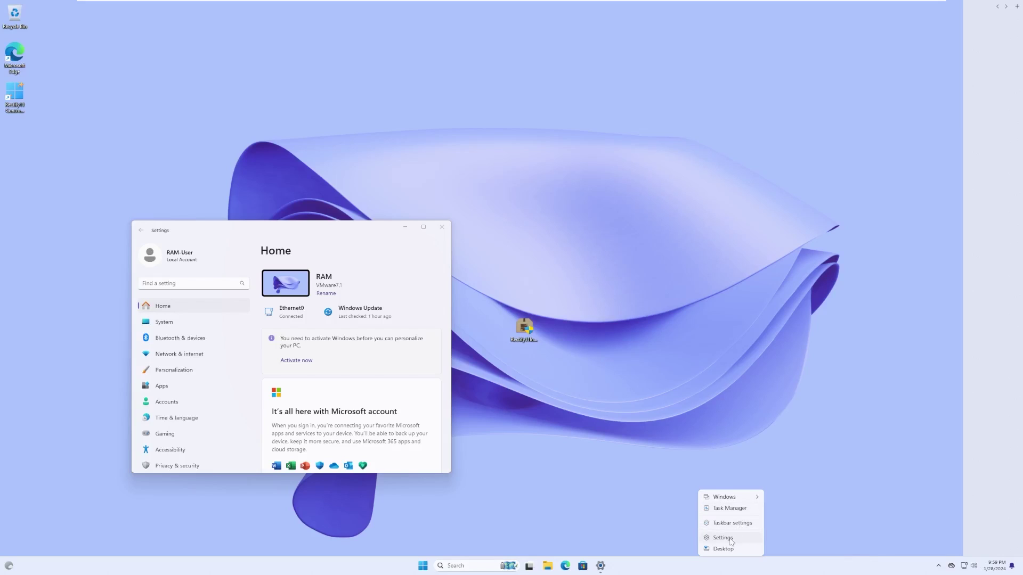
click(733, 524)
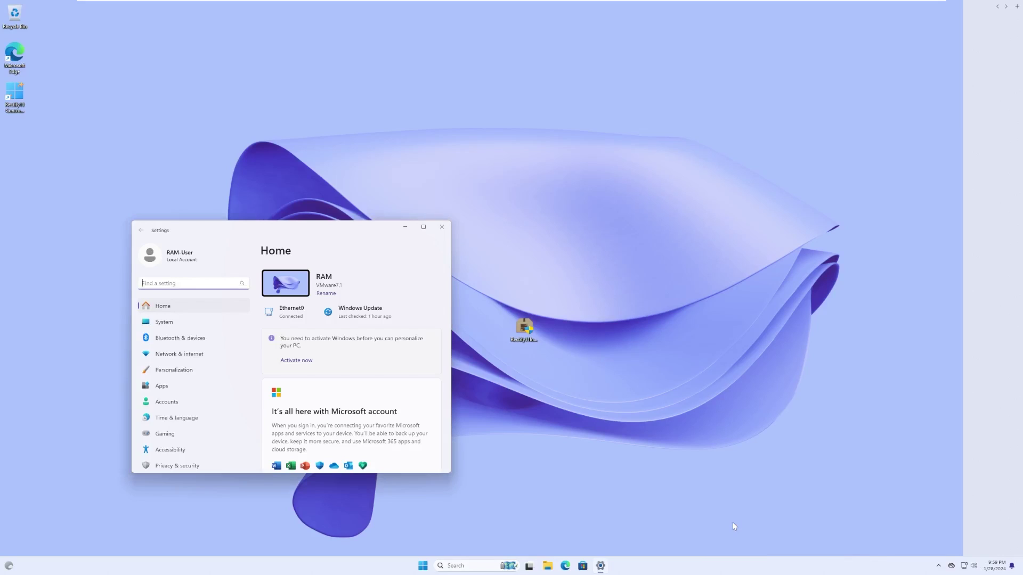
click(444, 228)
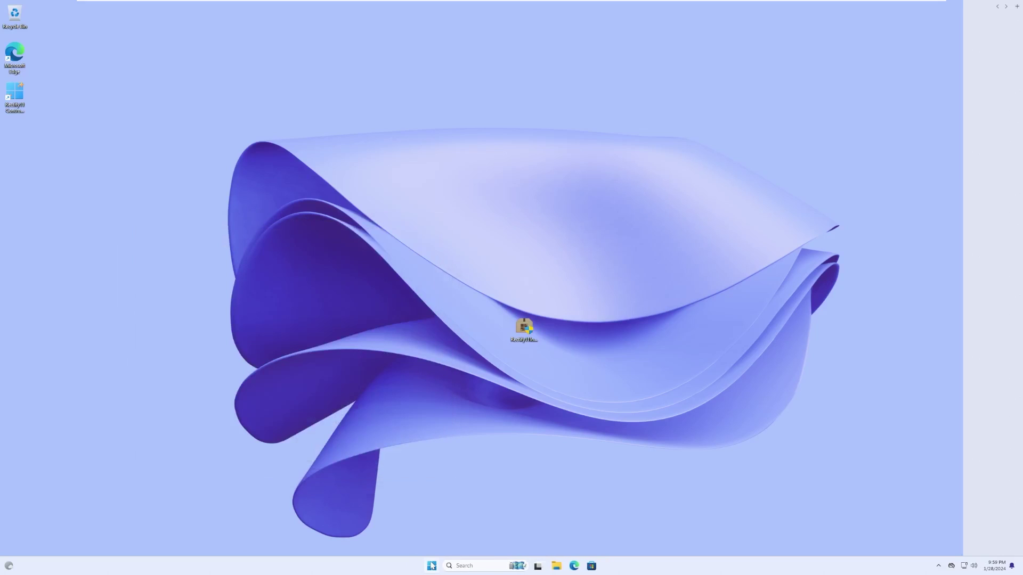
- Open Task Manager from the Start button's quick-access menu, widen it, then close it
right_click(431, 566)
click(336, 571)
right_click(432, 566)
click(419, 466)
right_click(422, 565)
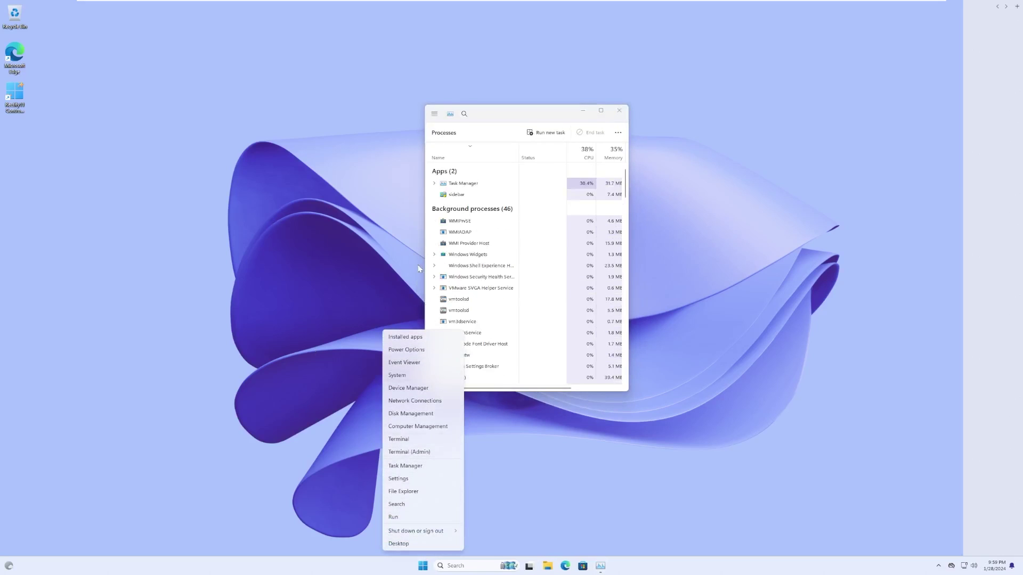
click(427, 250)
drag(426, 251, 383, 250)
click(619, 110)
- Choose to add gadgets from the gadget sidebar's shortcut menu
right_click(946, 179)
right_click(954, 191)
click(973, 198)
right_click(976, 230)
- Dismiss the gadget sidebar's shortcut menu
click(977, 236)
right_click(978, 234)
click(981, 239)
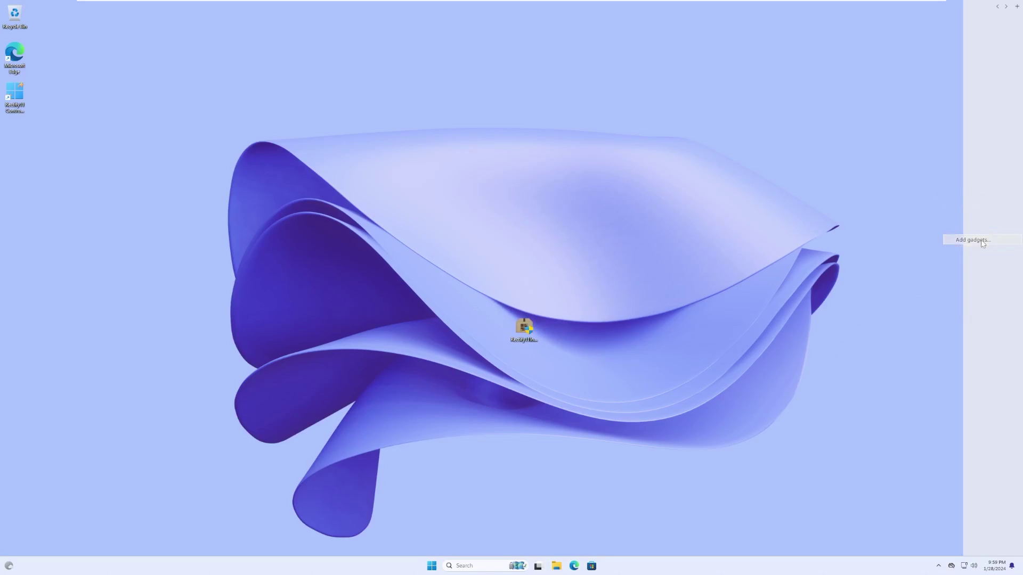
- Drag the Rectify11 installer to the Recycle Bin, open search, then open Start
drag(523, 328, 14, 24)
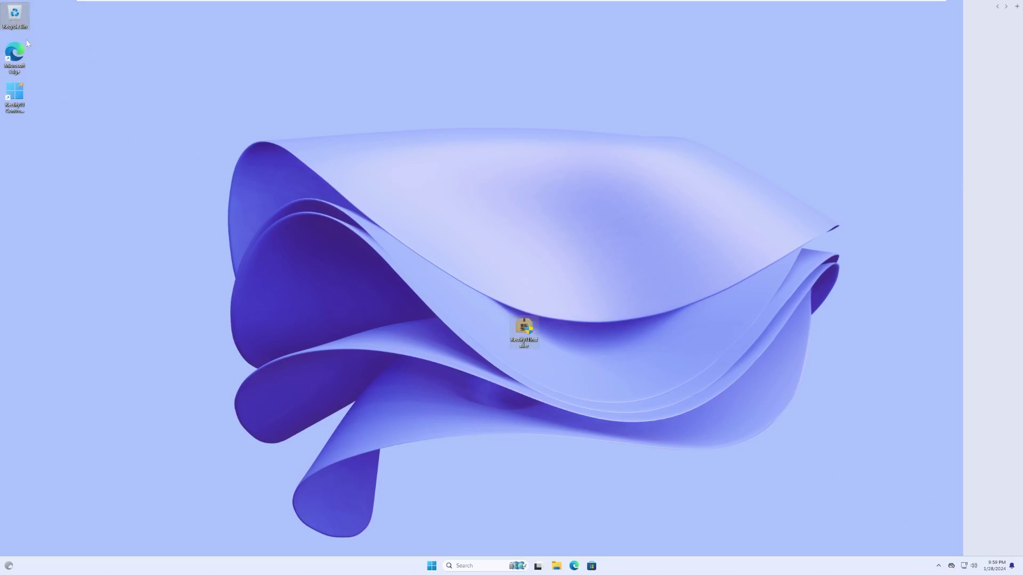
click(449, 565)
key(super)
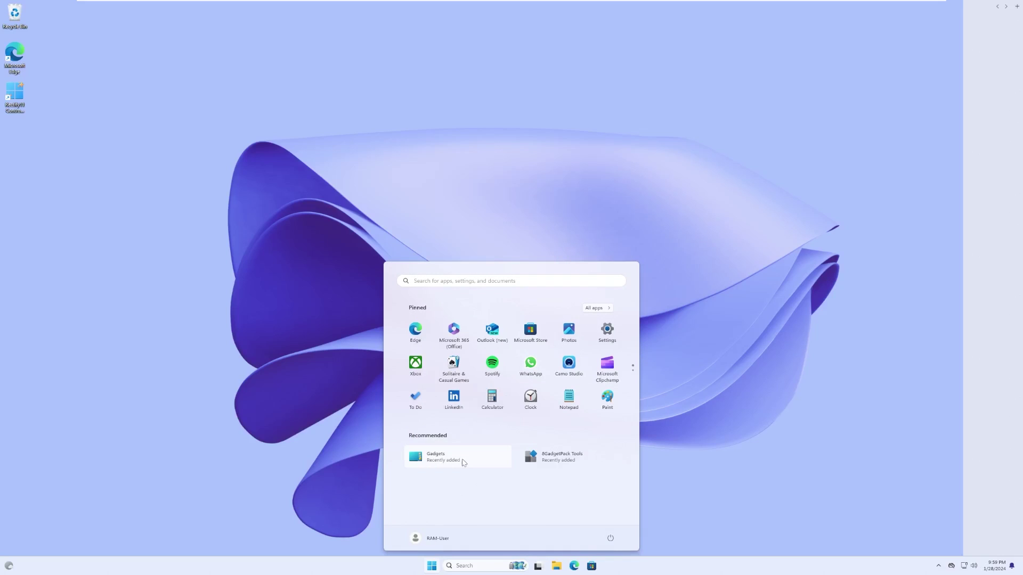